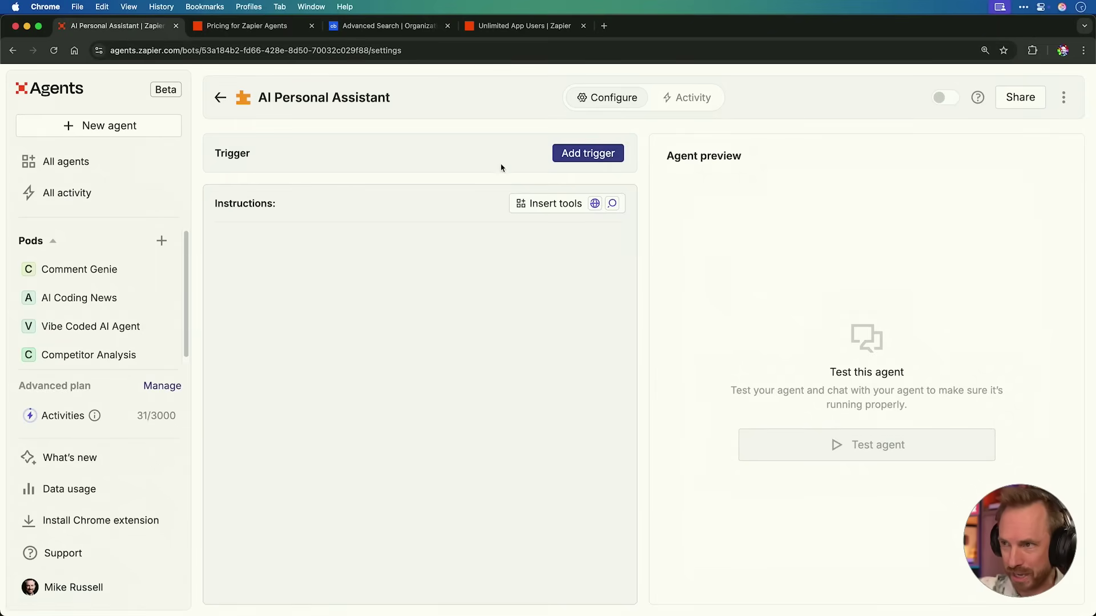
Add a Gmail New Email trigger for the connected account and save it
left_click(574, 155)
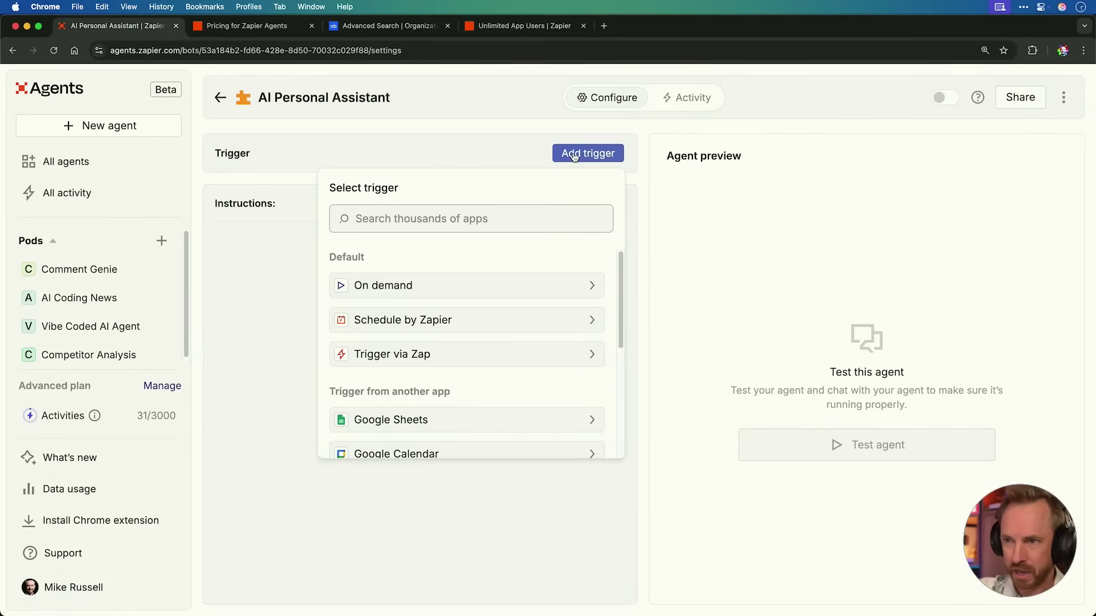
type("gmail")
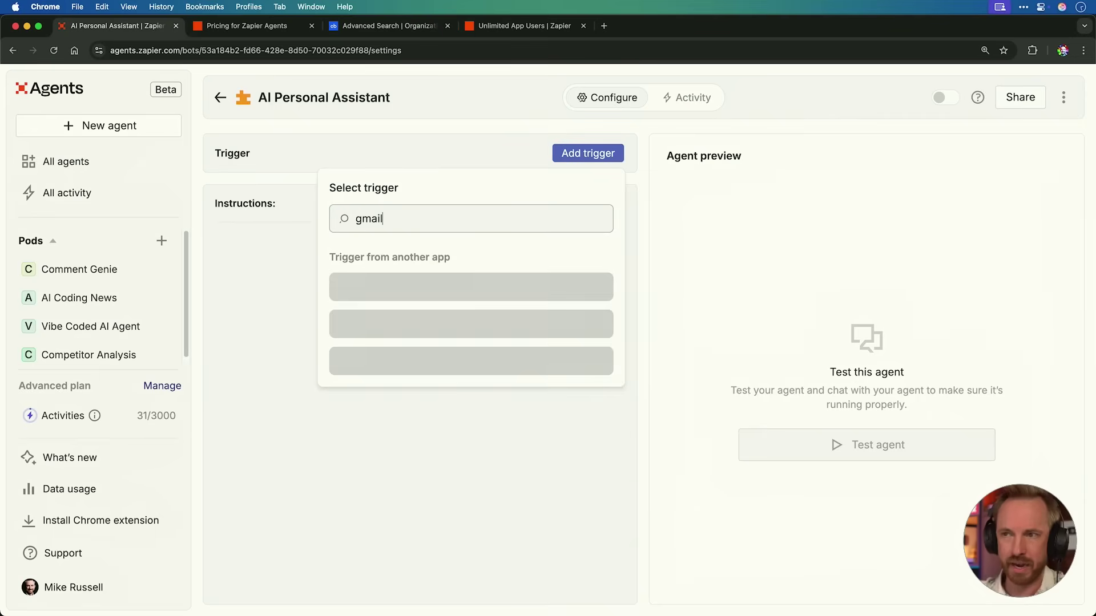
left_click(471, 282)
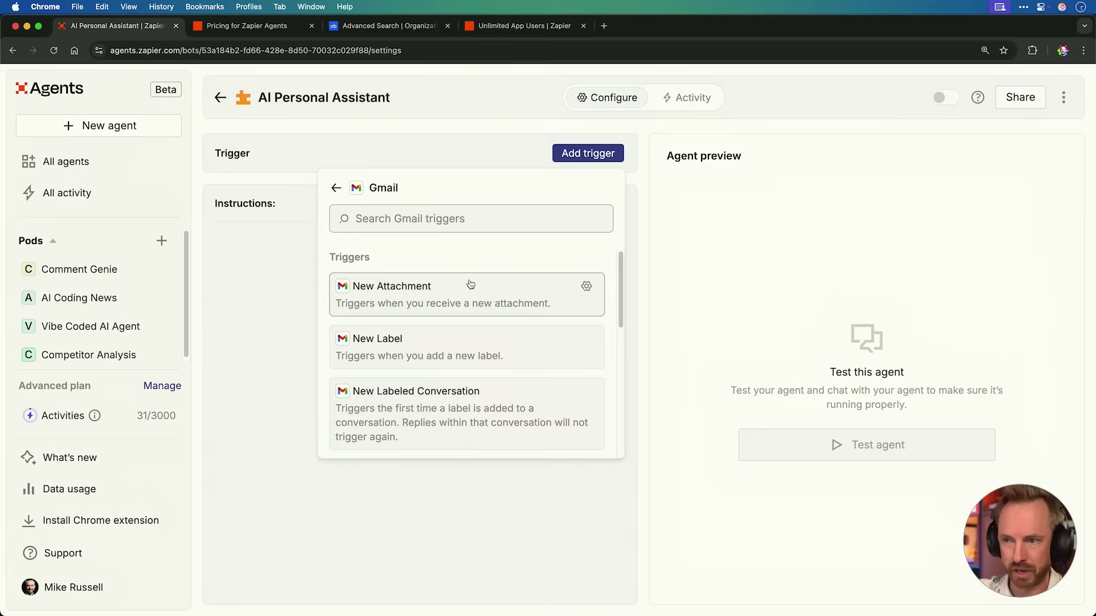
left_click(455, 297)
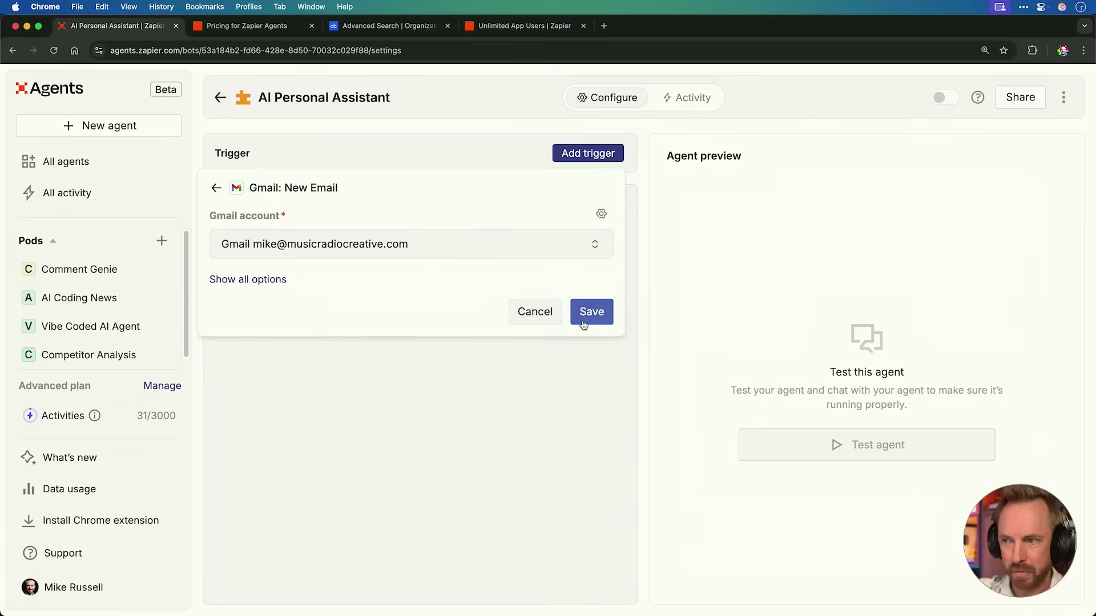
left_click(582, 319)
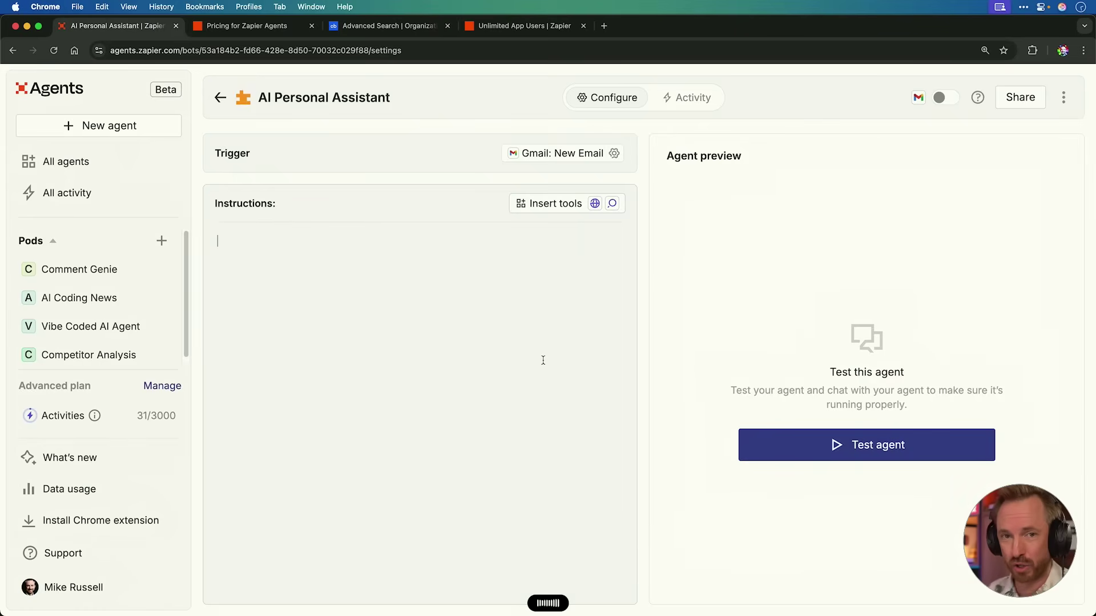
Paste the contact research brief into the agent's Instructions field
type("You are my AI personal assistant. When you receive an email, you'll find out the name of the person and the company they work for, and you'll research them on the web. You'll do a Google search to find their LinkedIn profile and also their Crunchbase company profile. You'll find things like their Crunchbase score, how much funding they've had, and any details about the person, particularly humorous or unknown facts that I can use on a call with them.")
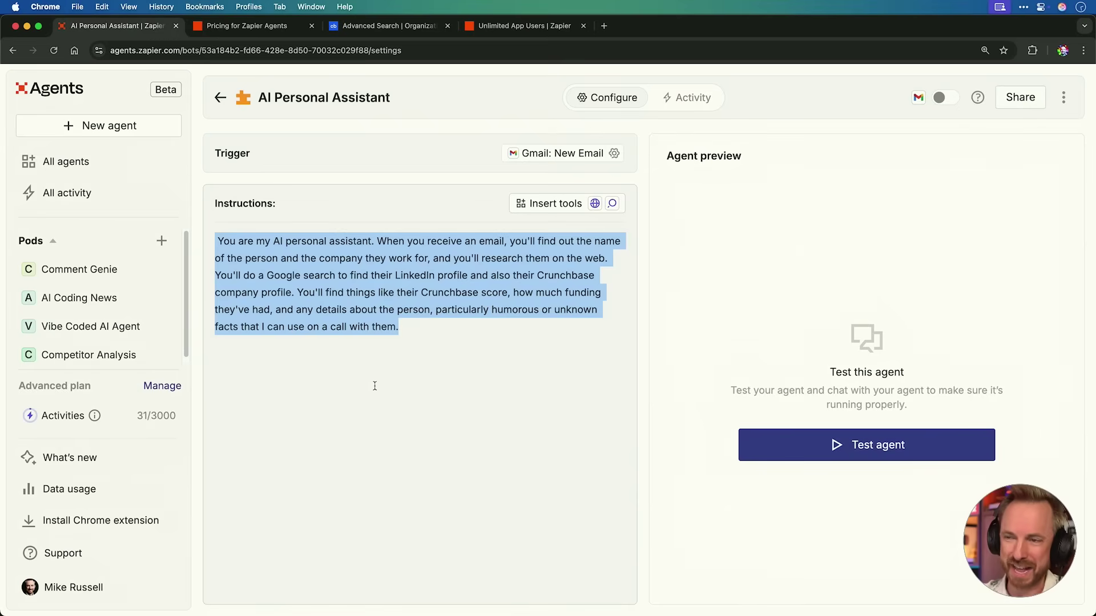
left_click(415, 347)
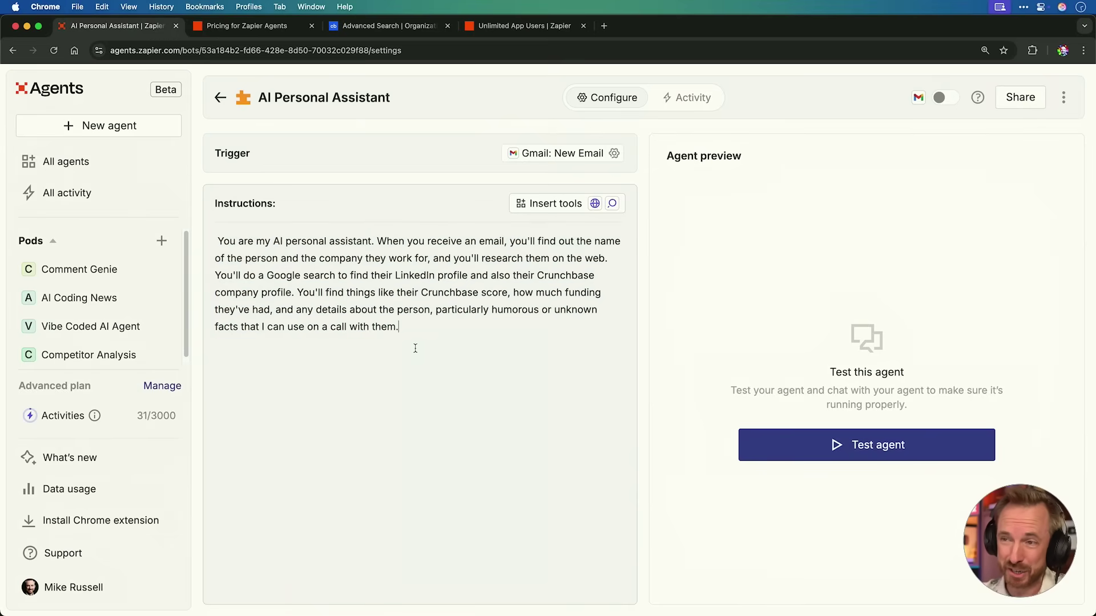
left_click(369, 25)
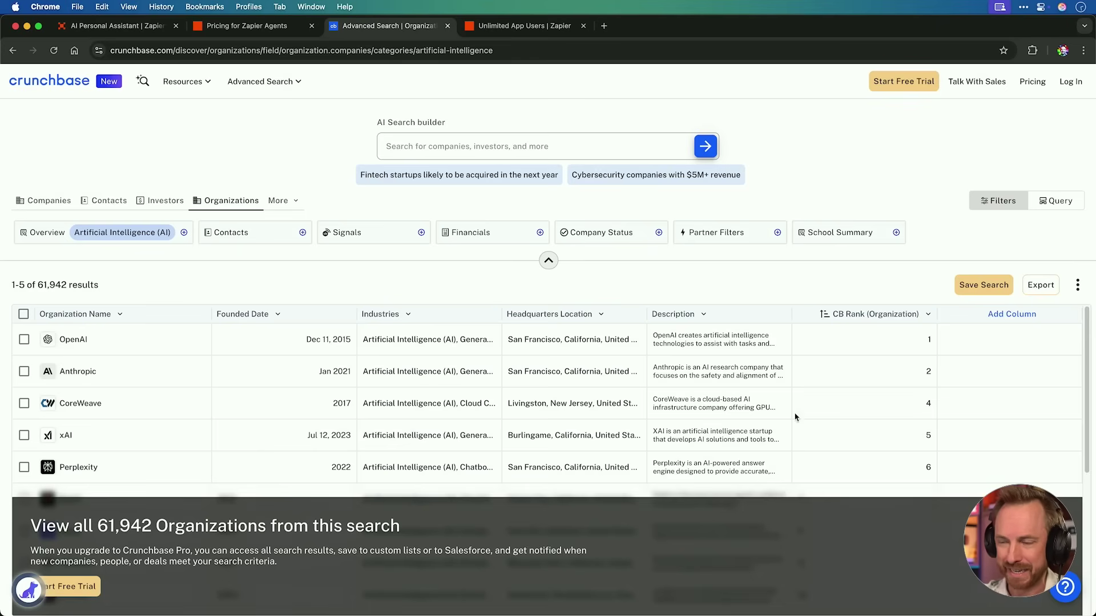
left_click(154, 34)
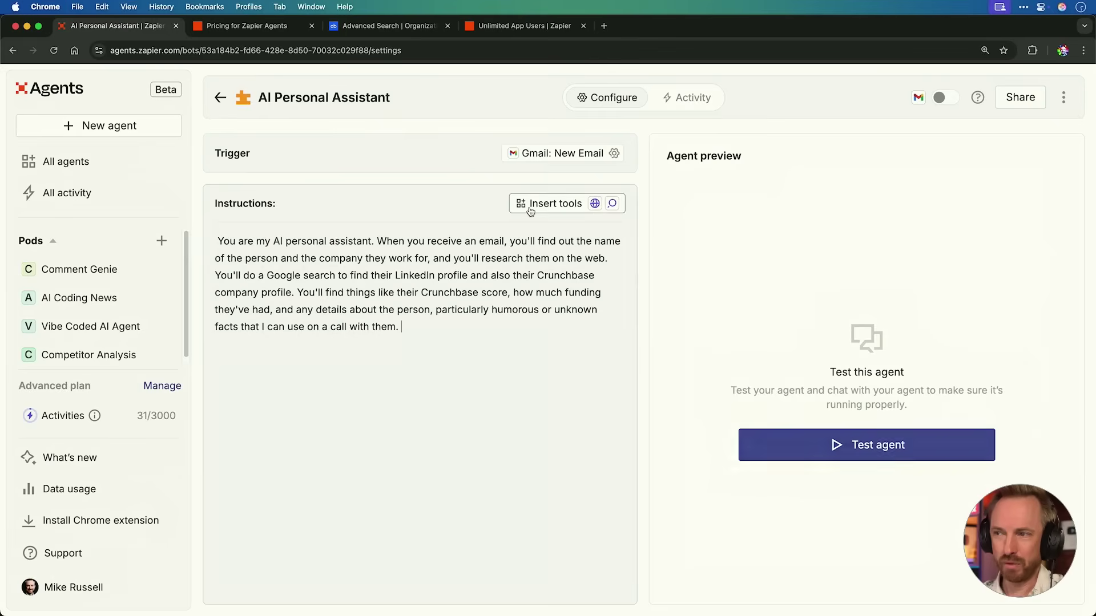
Insert the Google search tool into the instructions via Insert tools
left_click(529, 207)
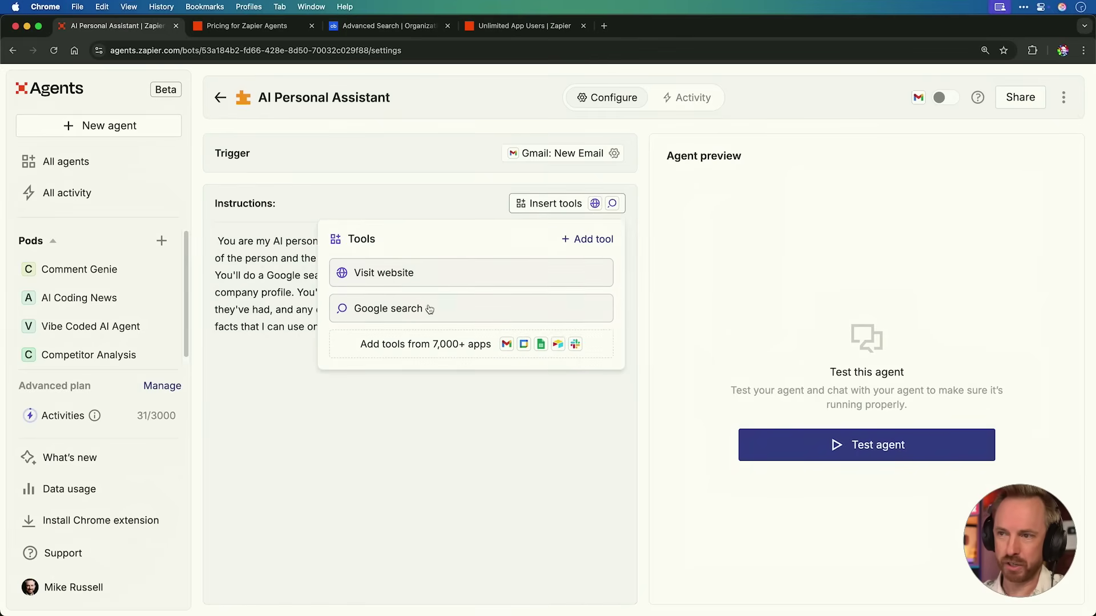
left_click(420, 308)
left_click(552, 206)
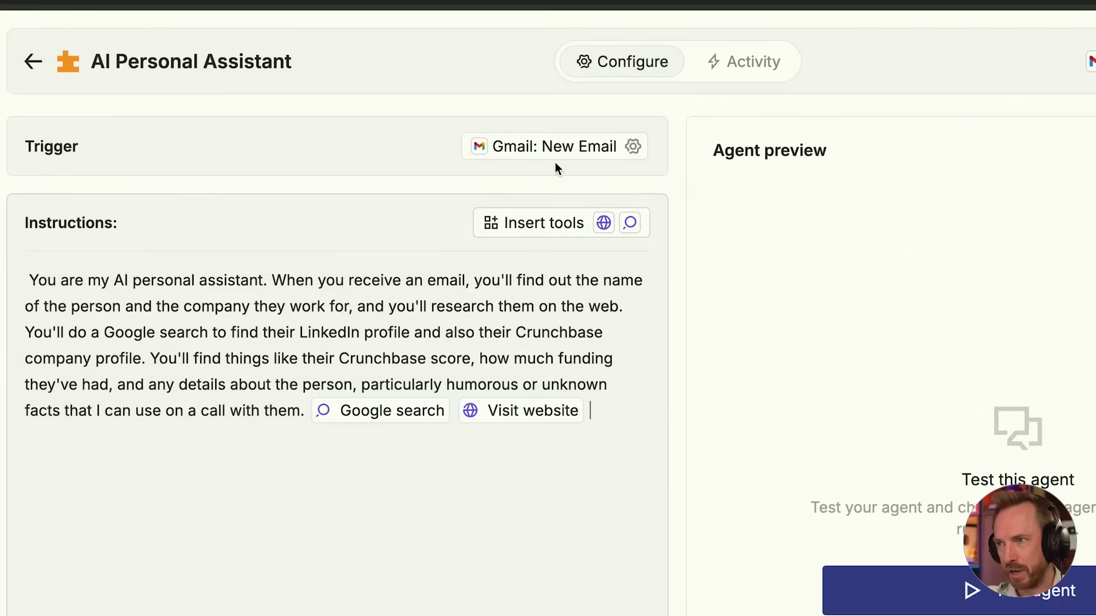
Run a test of the agent and open the loading Zapier Crunchbase link in a new tab
left_click(809, 445)
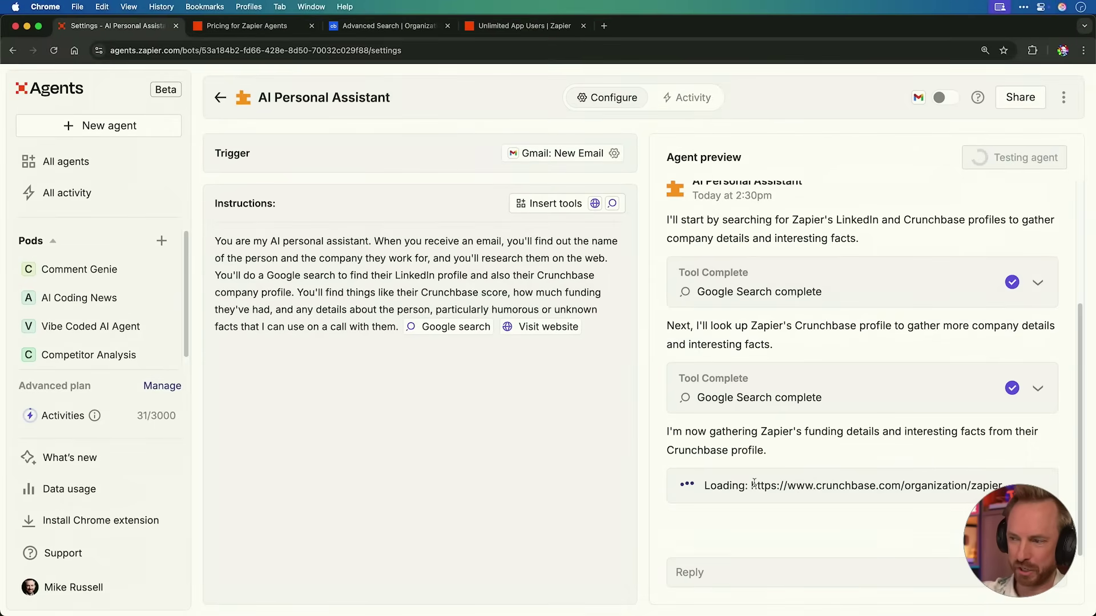
left_click_drag(751, 485, 1002, 485)
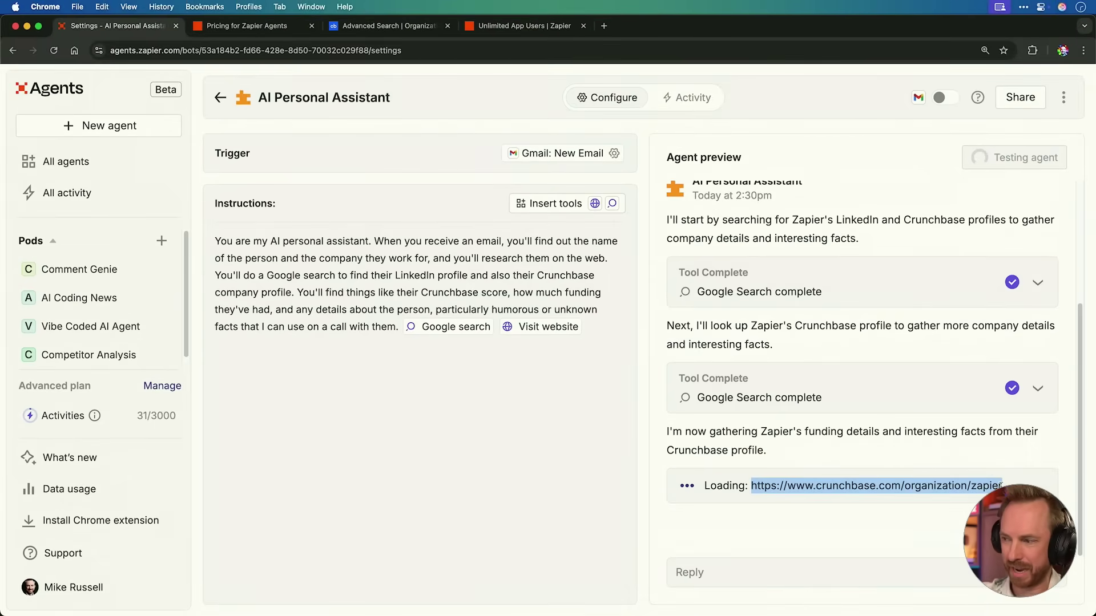
right_click(976, 487)
left_click(943, 479)
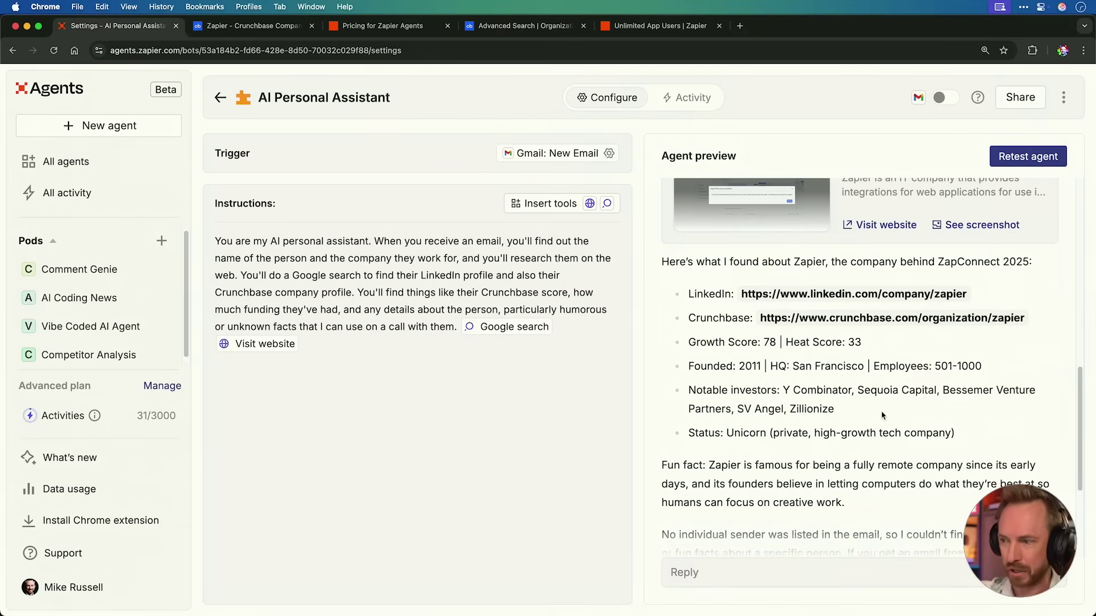
scroll(822, 416, "down", 2)
Review the Zapier research results, highlighting 'Unicorn' and the note about no individual sender in the email
double_click(753, 392)
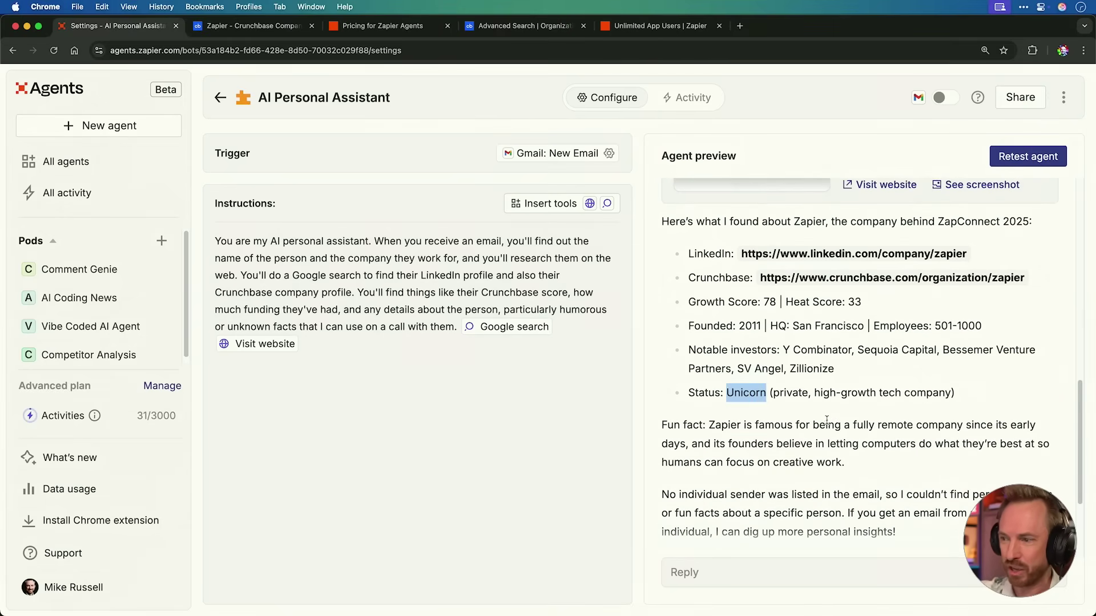
scroll(752, 386, "down", 2)
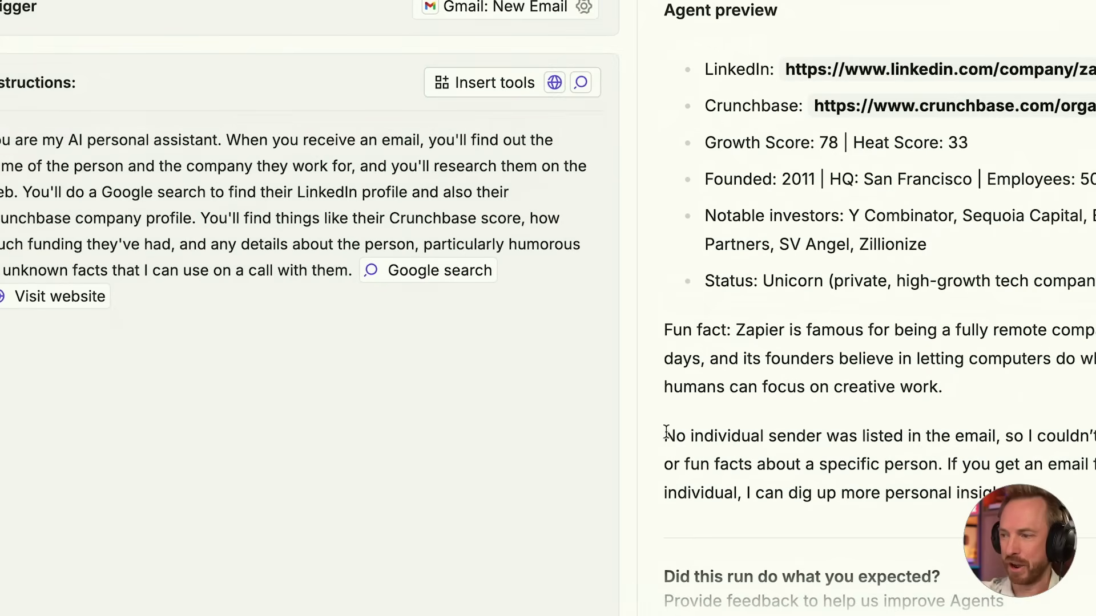
left_click_drag(662, 436, 822, 439)
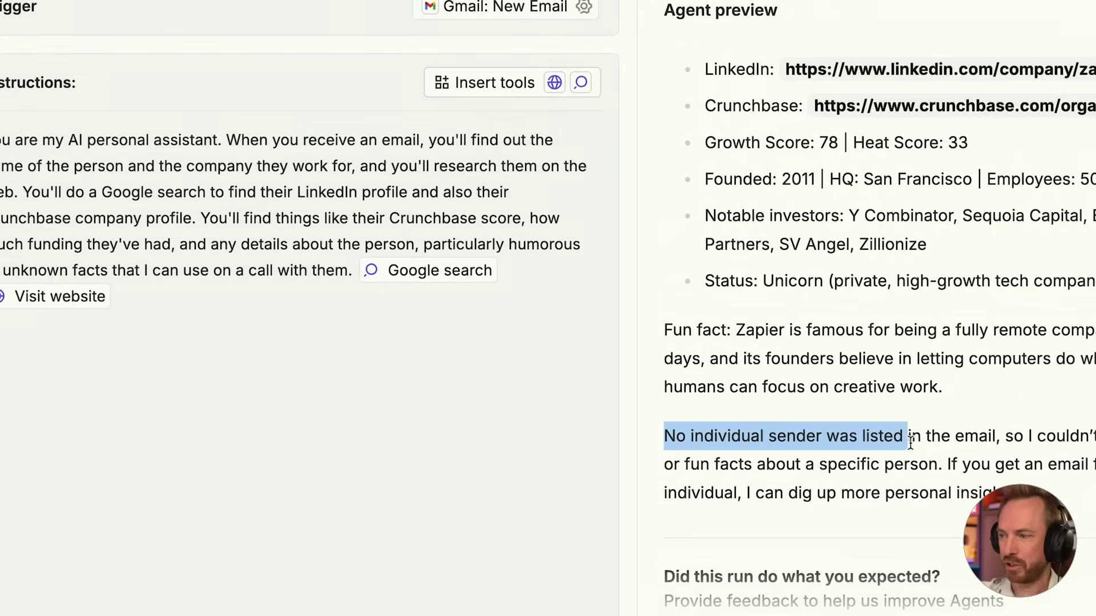
left_click_drag(910, 442, 997, 442)
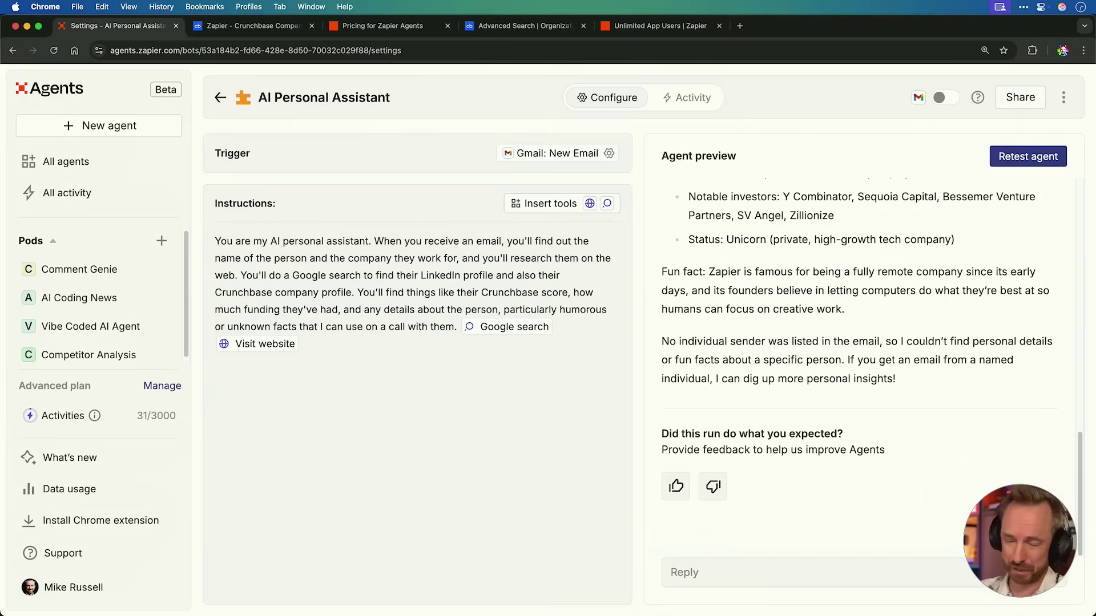
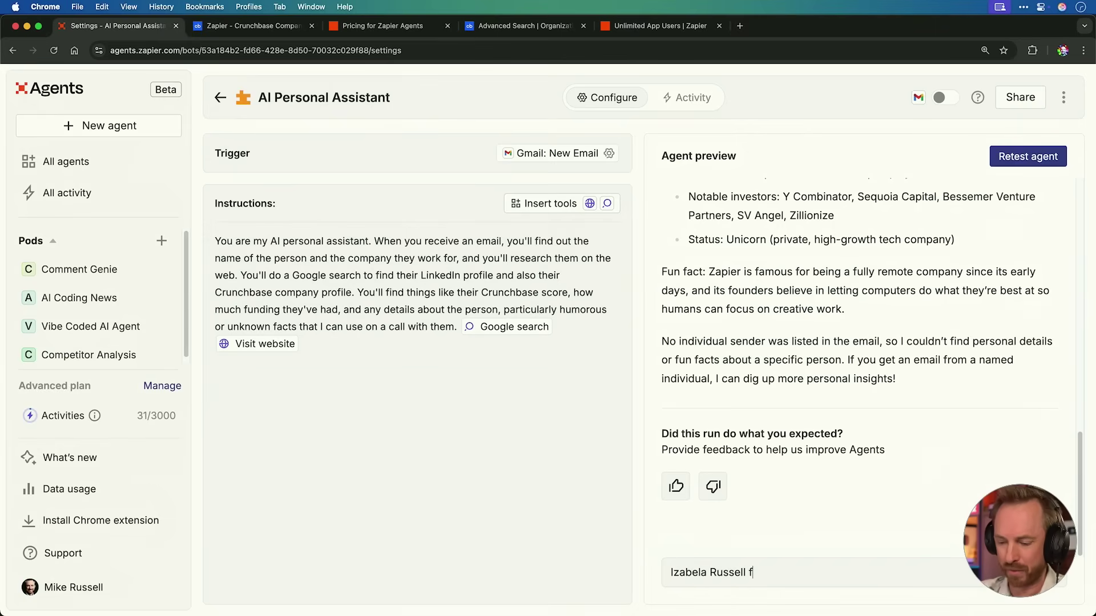
type("rom Music Radio")
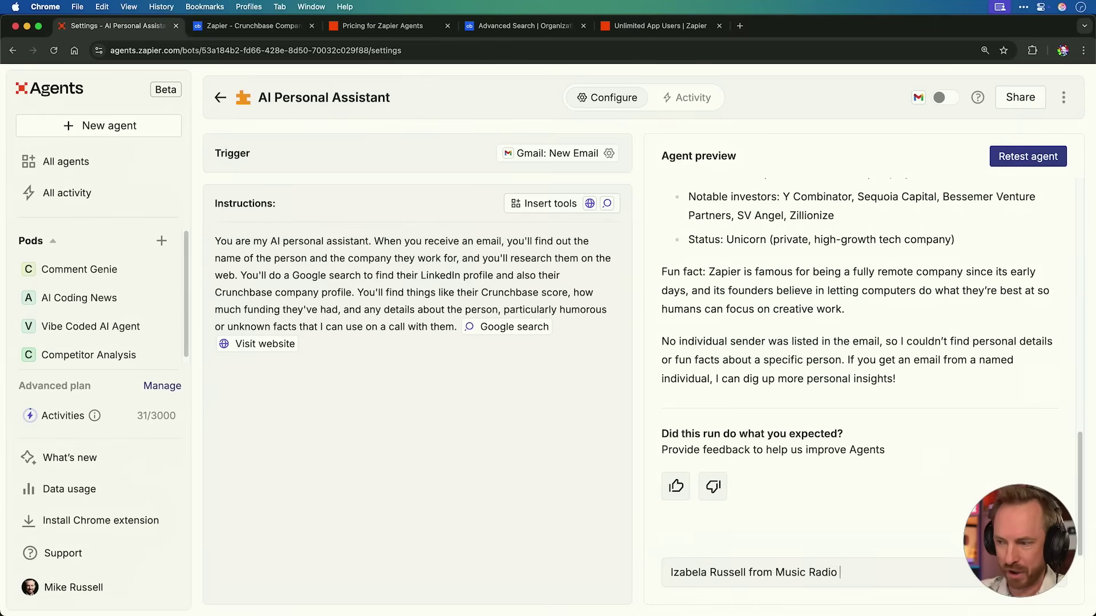
type(" Creative")
Send the Music Radio Creative contact request and review the returned research, noting the 2006 founding year
key("Return")
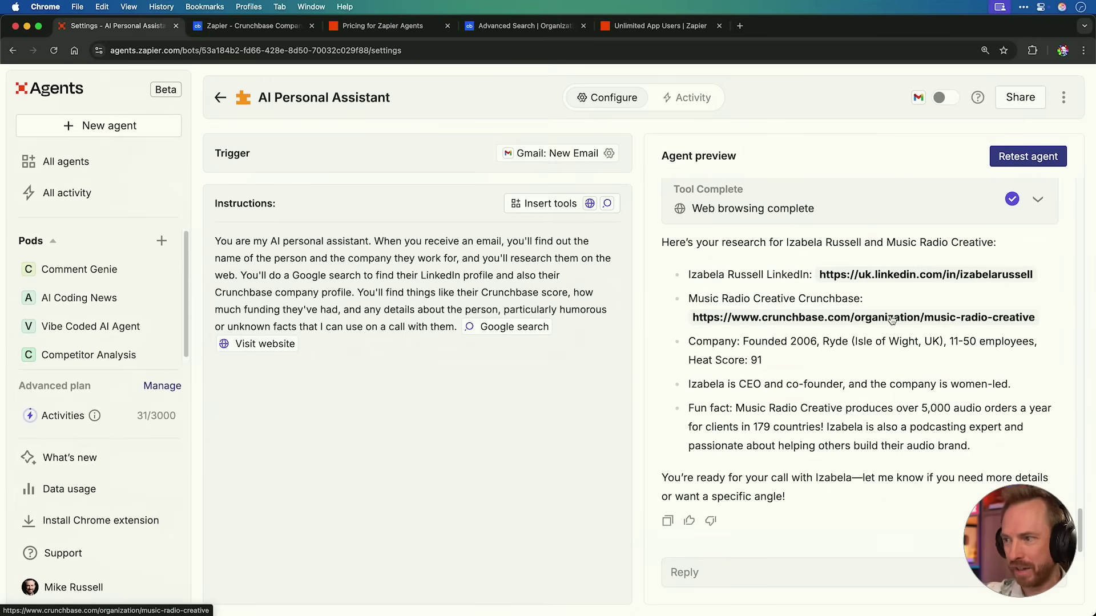
double_click(803, 341)
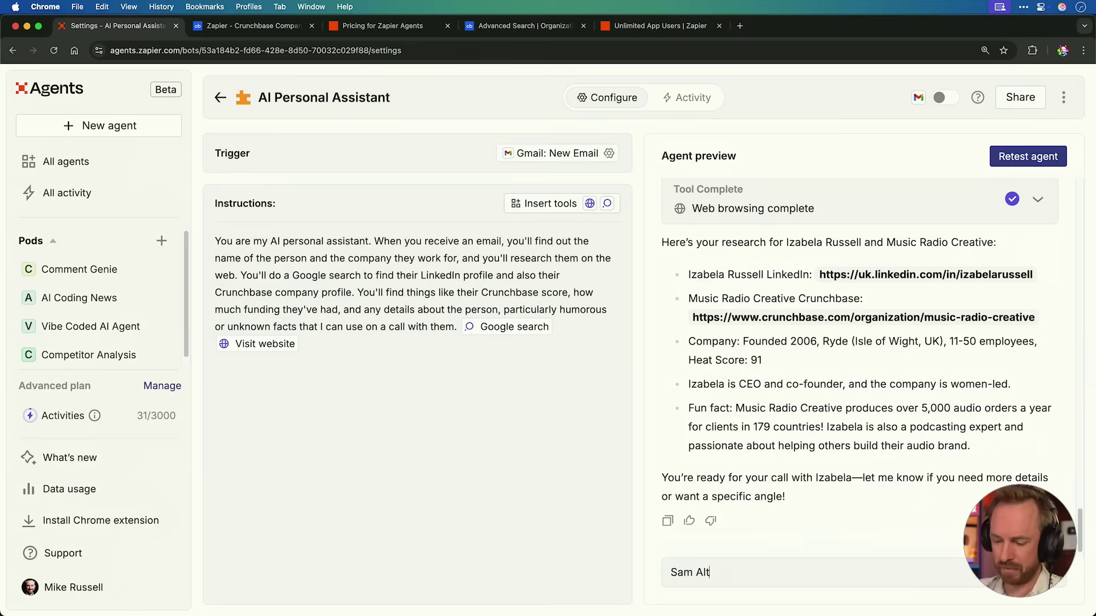
type("from OpenA")
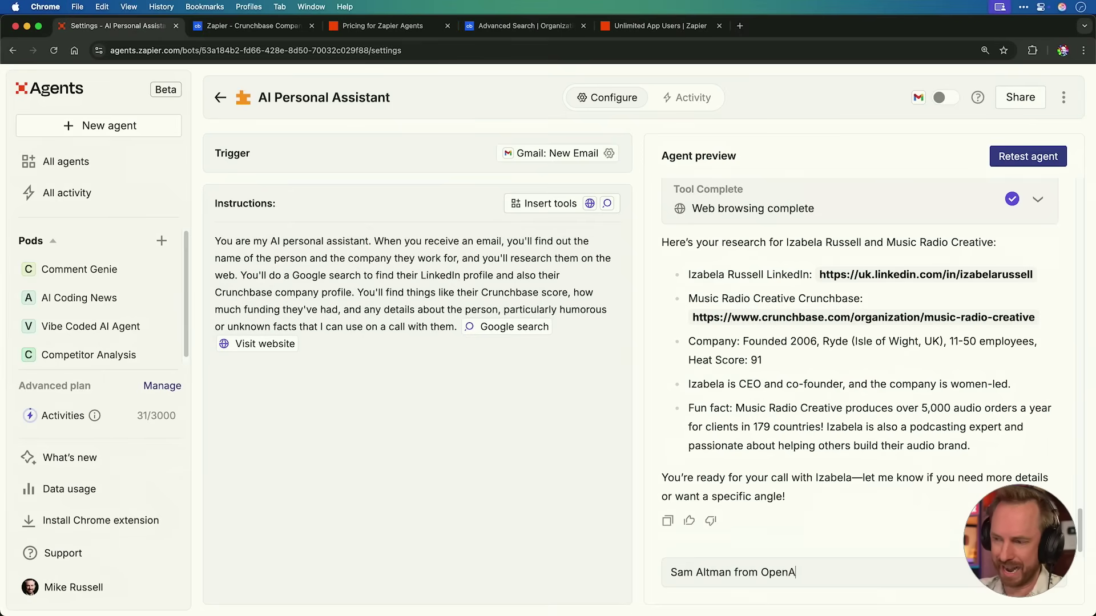
type("I")
Send the request for research on OpenAI's CEO to the agent
key("Return")
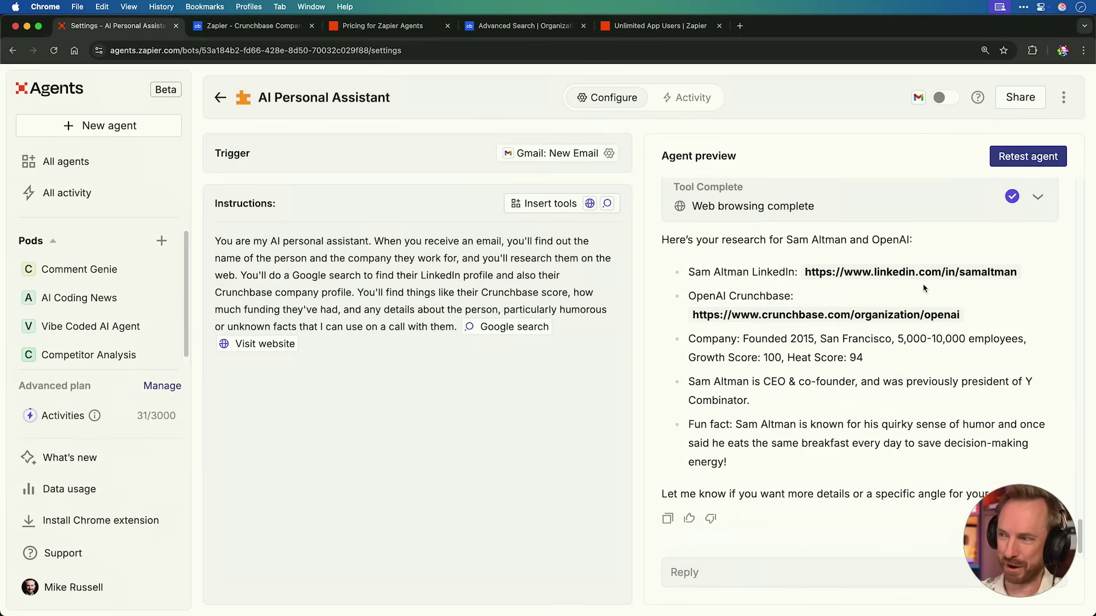